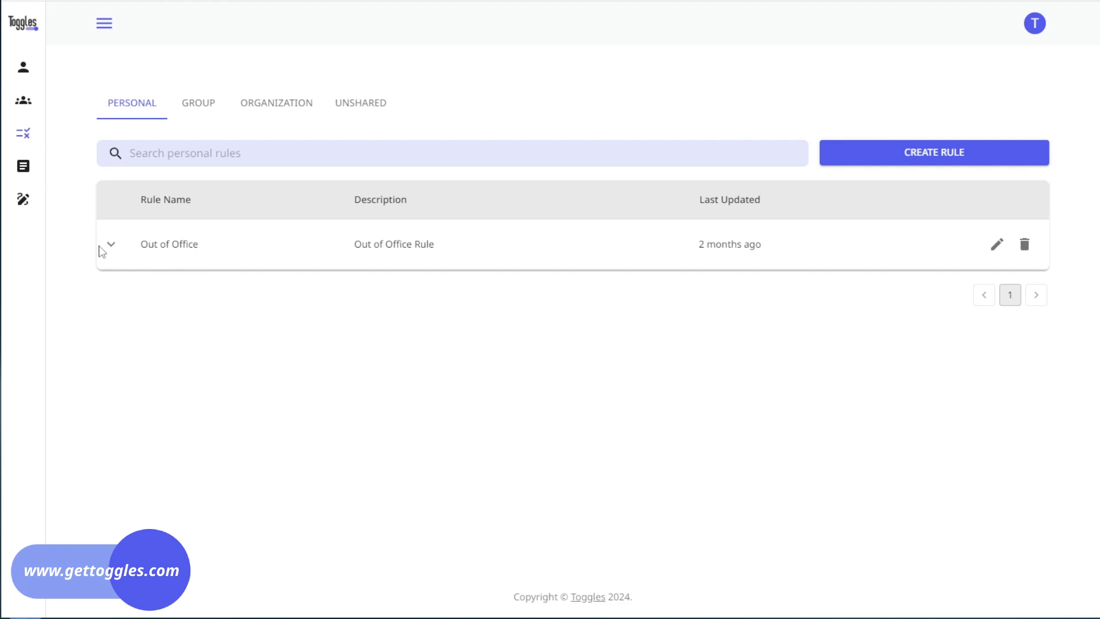
# - Open the Rules page from the expanded navigation and collapse the navigation again
pyautogui.click(98, 31)
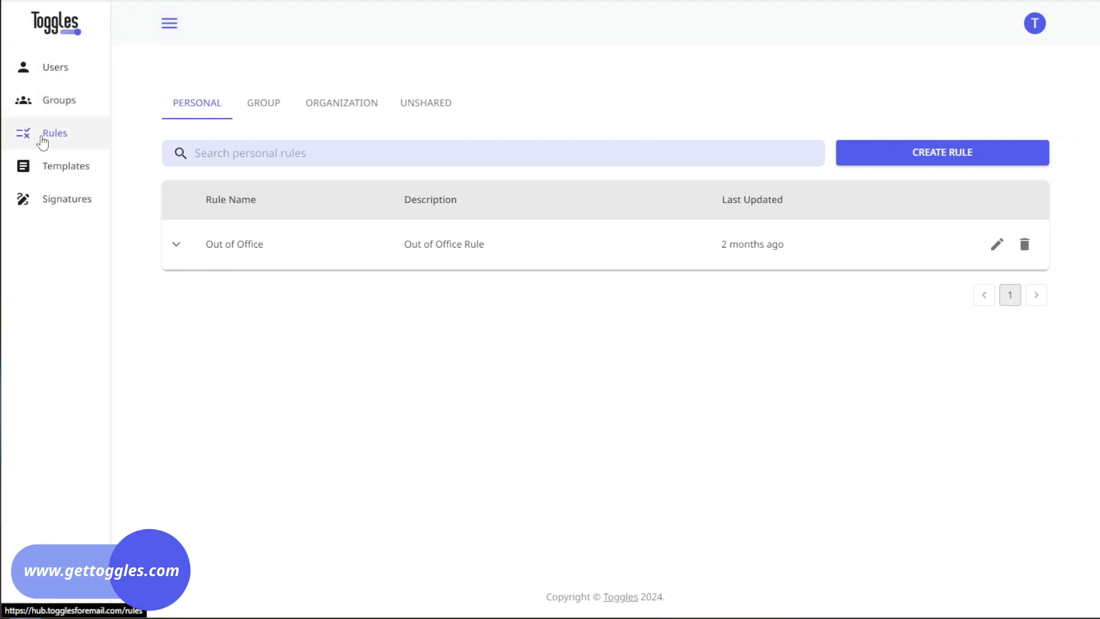
pyautogui.click(47, 139)
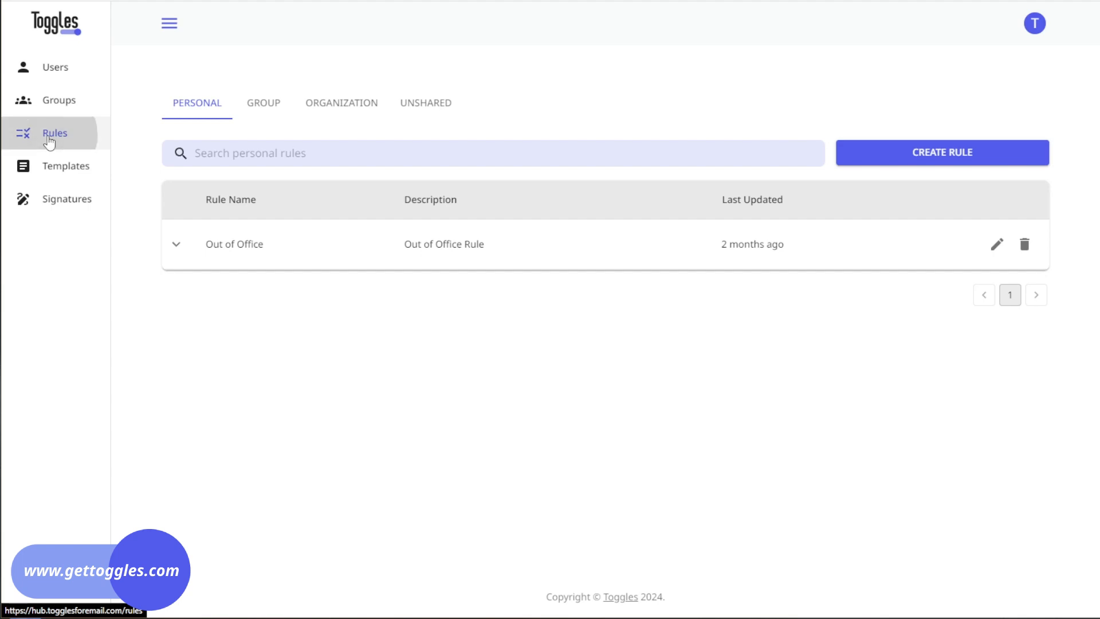
pyautogui.click(168, 26)
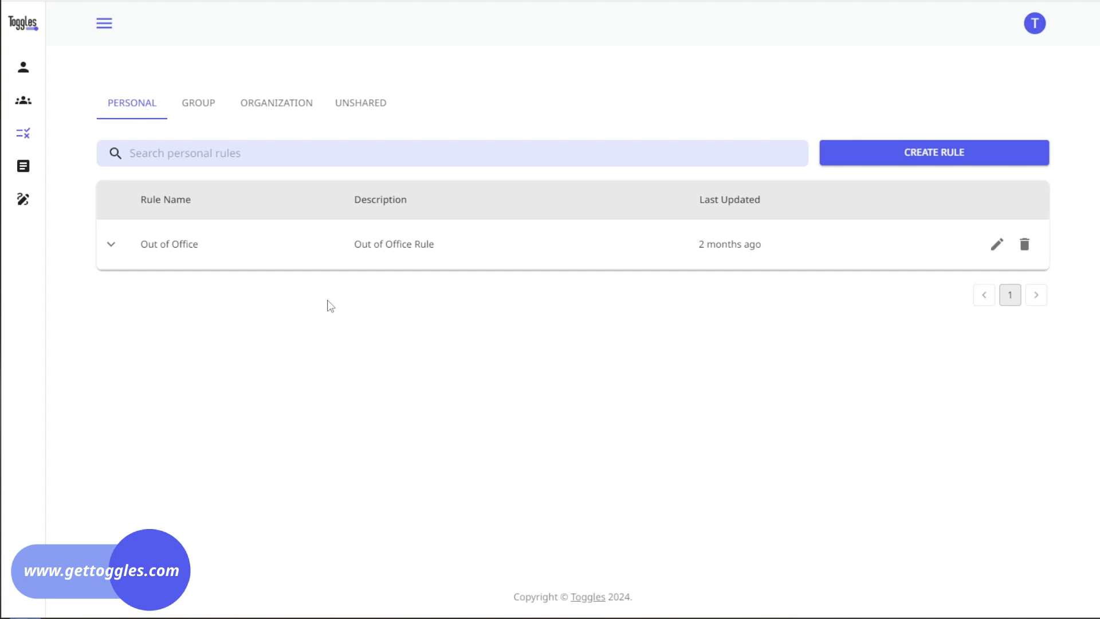
# - Review the group, organization and unshared rule lists
pyautogui.click(199, 106)
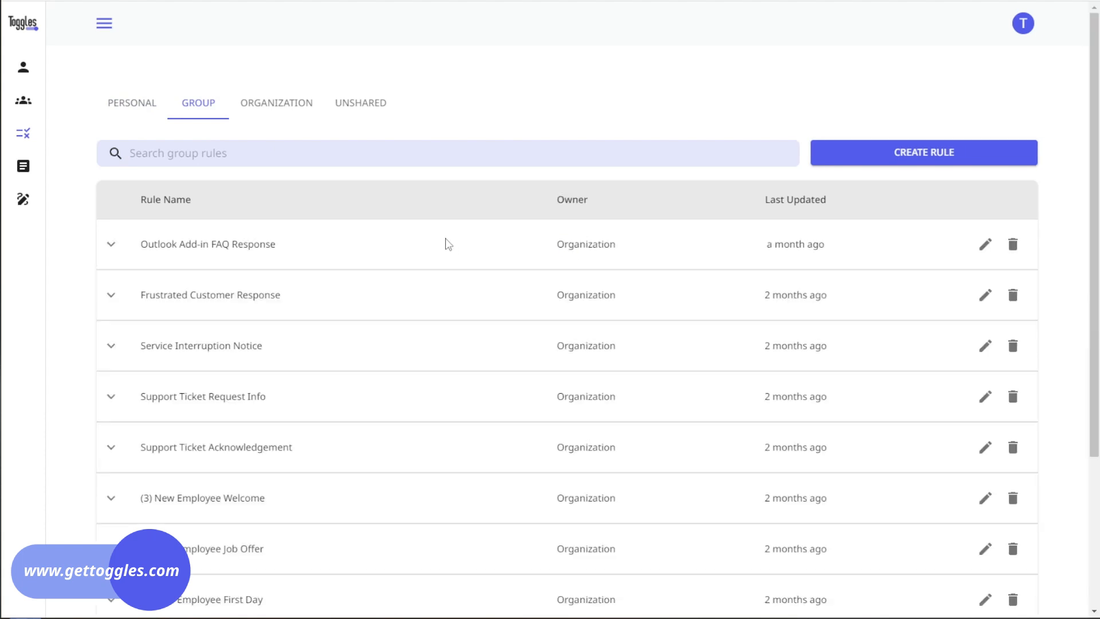
pyautogui.scroll(-4, 393, 319)
pyautogui.scroll(4, 413, 358)
pyautogui.click(272, 109)
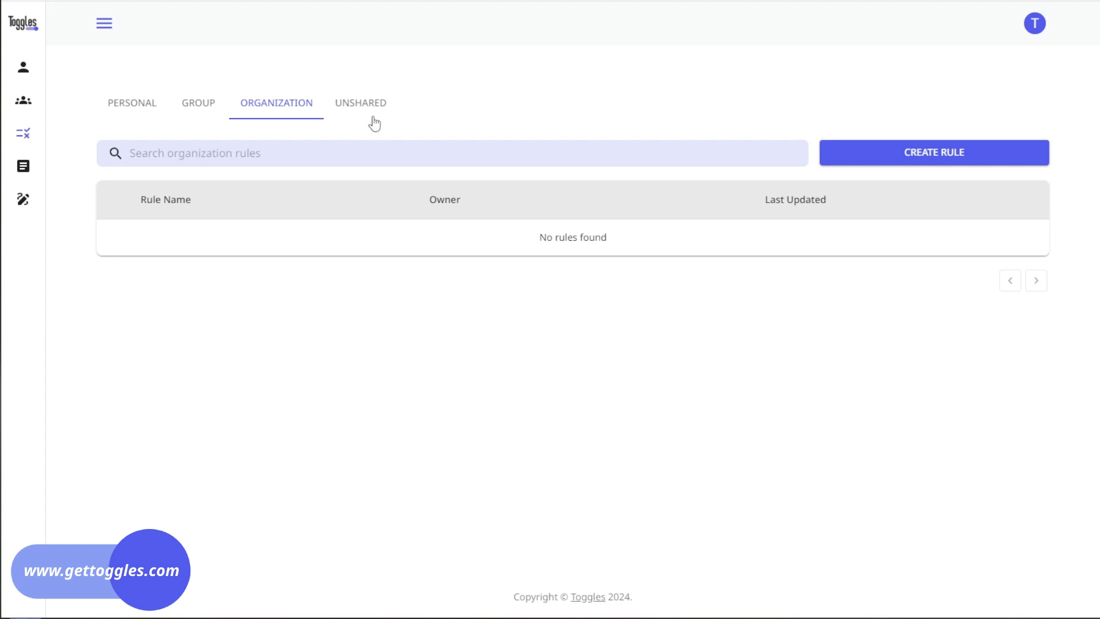
pyautogui.click(362, 102)
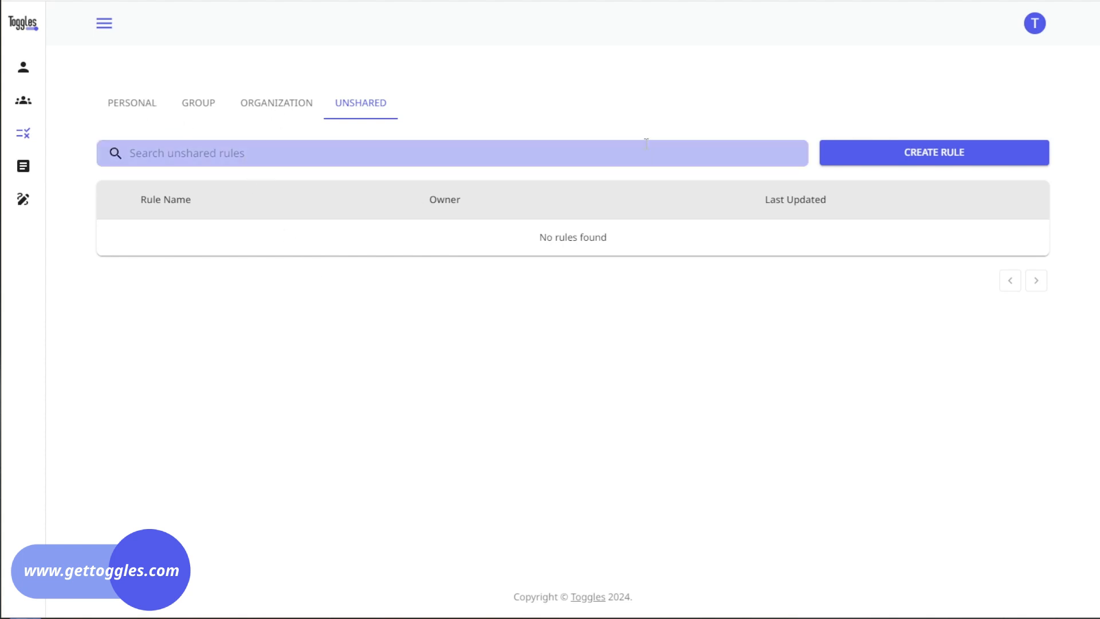
# - Start a new rule named "Test Rule 1" with the description "My new rule", and add its first action
pyautogui.click(928, 159)
pyautogui.click(284, 240)
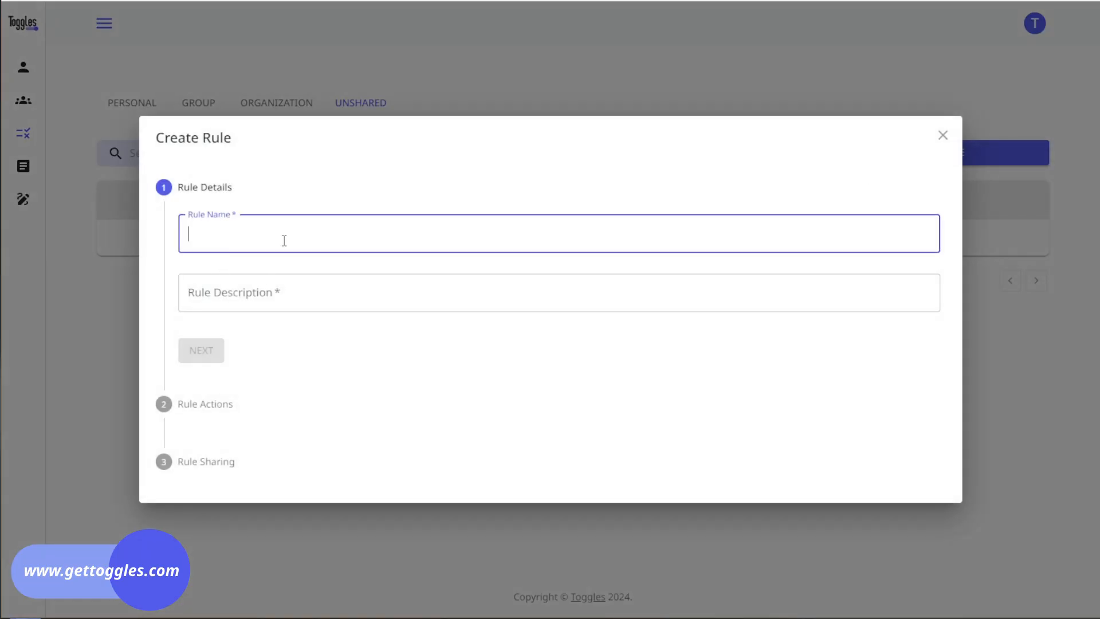
pyautogui.write('Test Rule 1')
pyautogui.press('Tab')
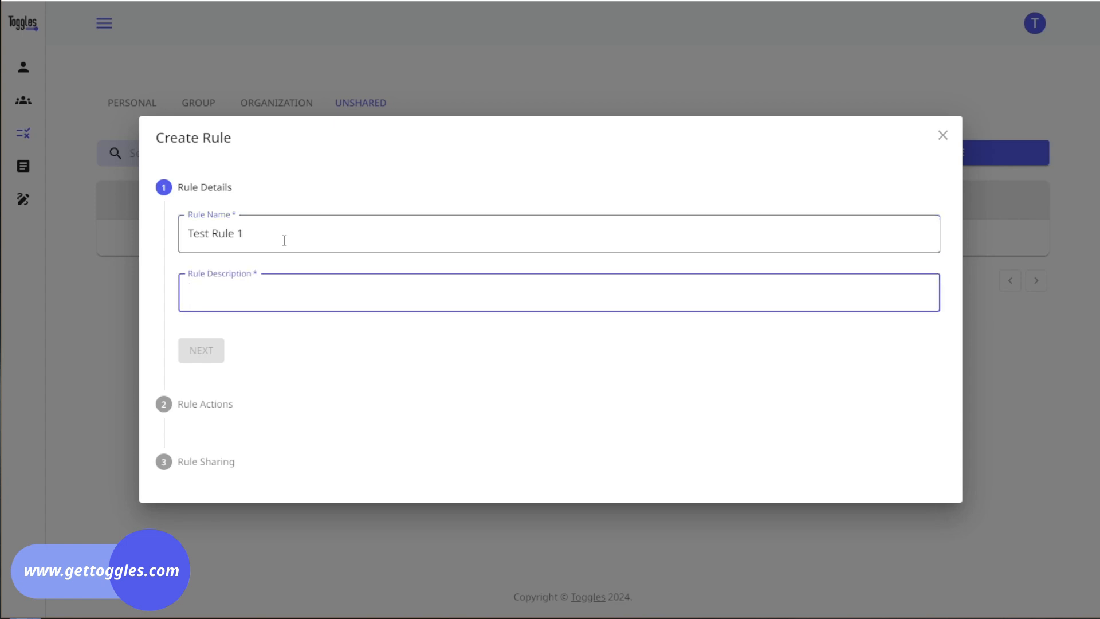
pyautogui.write('My new rule')
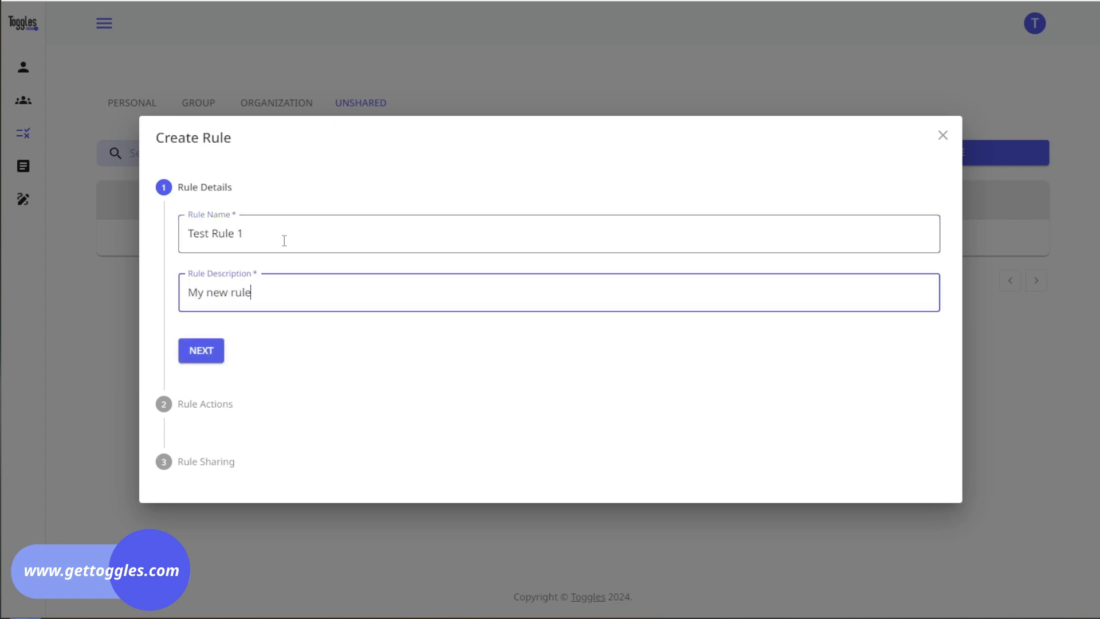
pyautogui.click(201, 352)
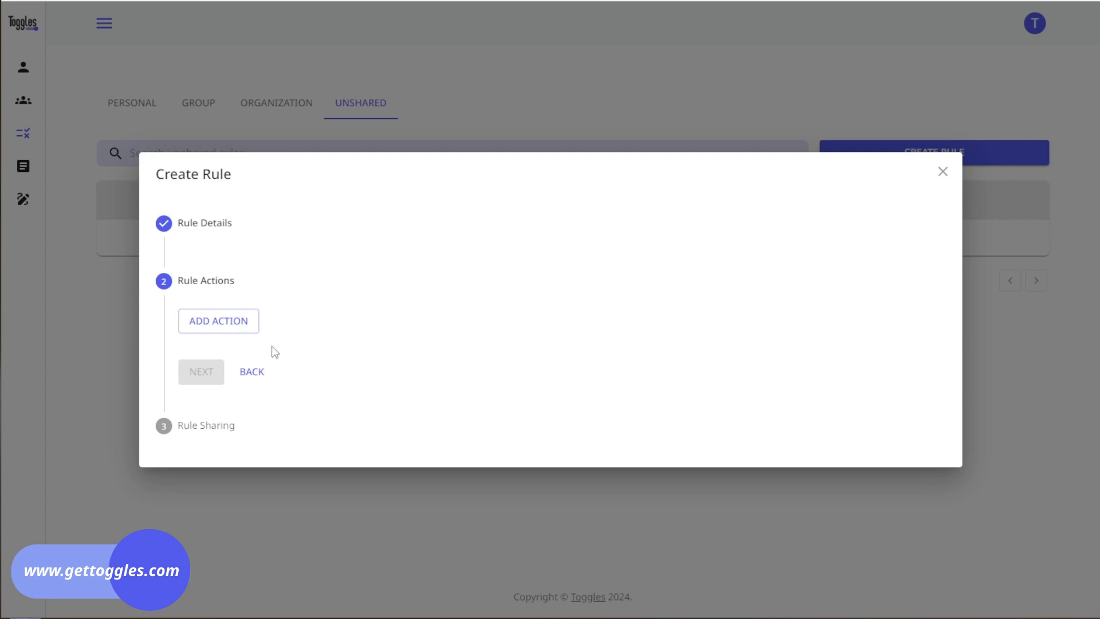
pyautogui.click(217, 329)
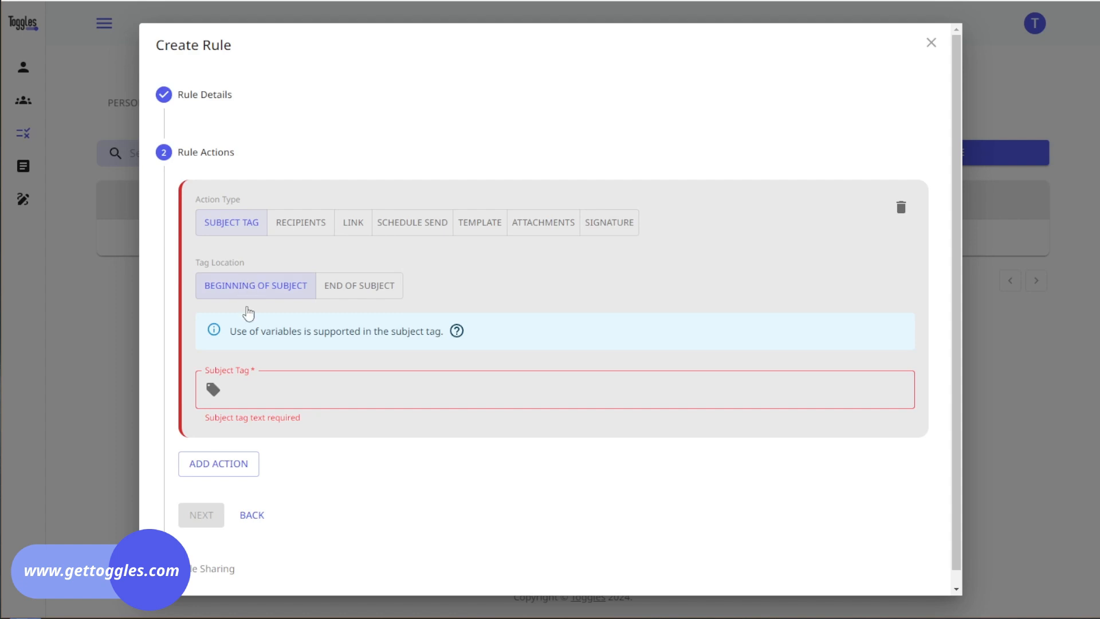
# - Examine the Subject Tag, Recipients and Link settings available for the rule's first action
pyautogui.click(254, 395)
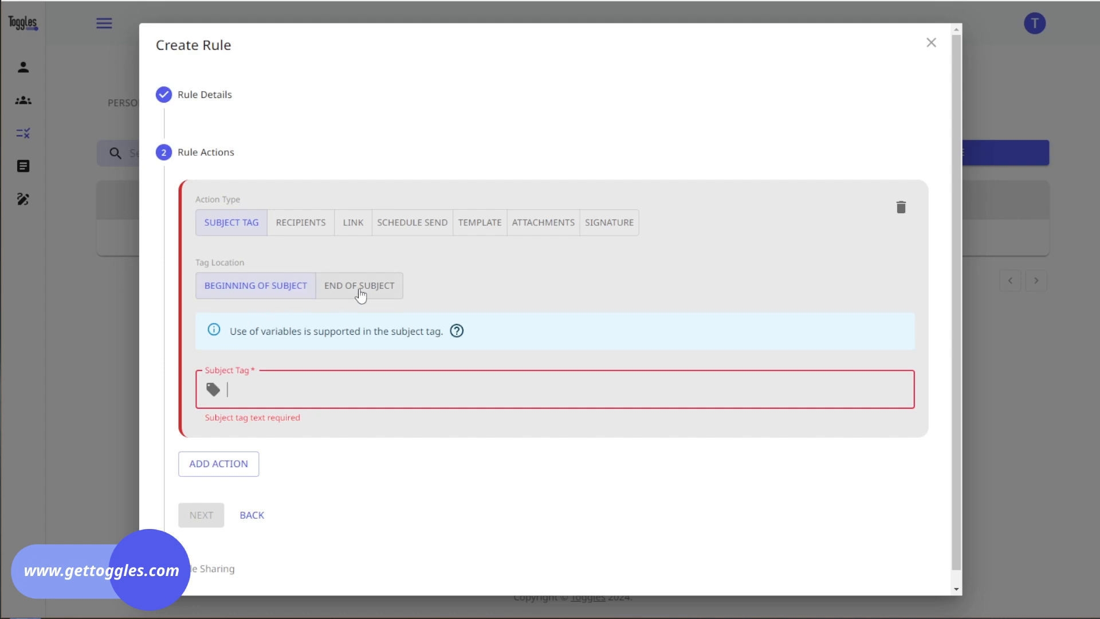
pyautogui.click(303, 229)
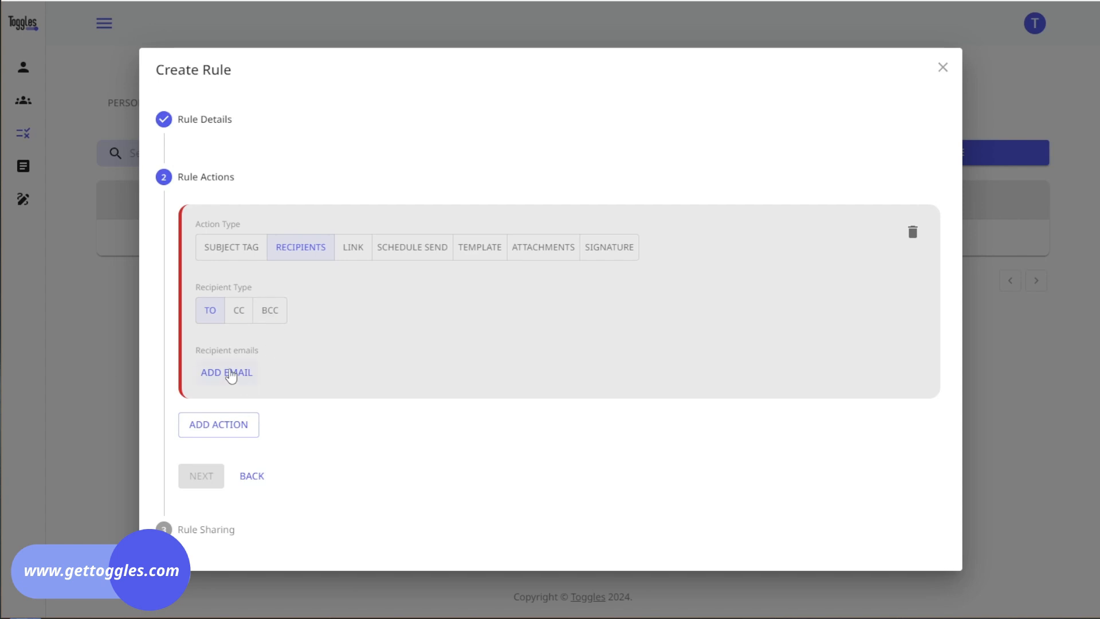
pyautogui.click(230, 373)
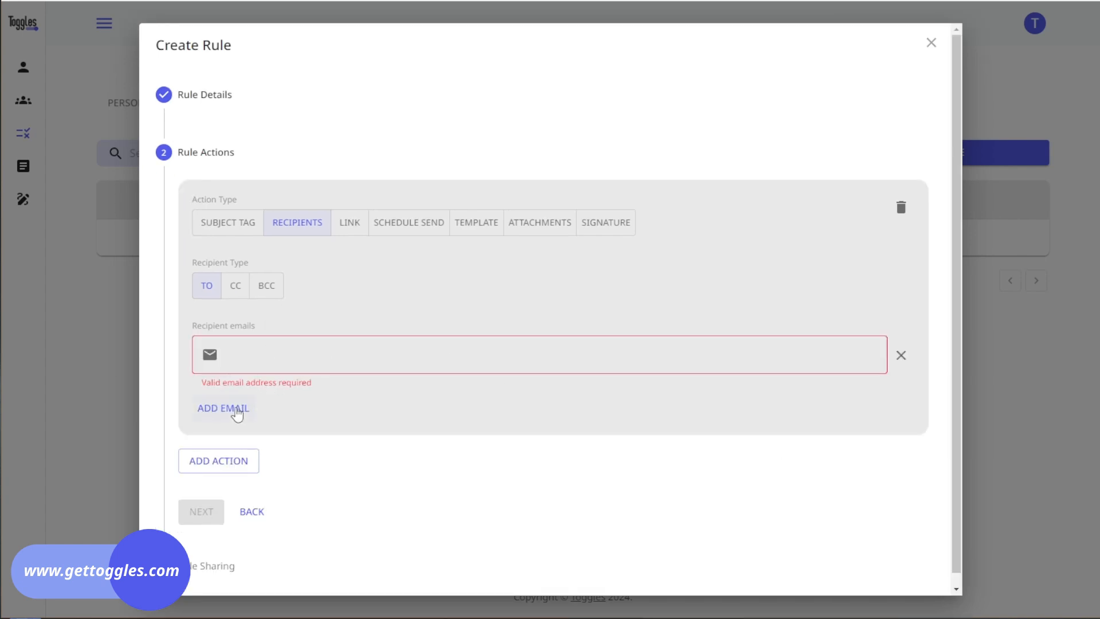
pyautogui.click(347, 227)
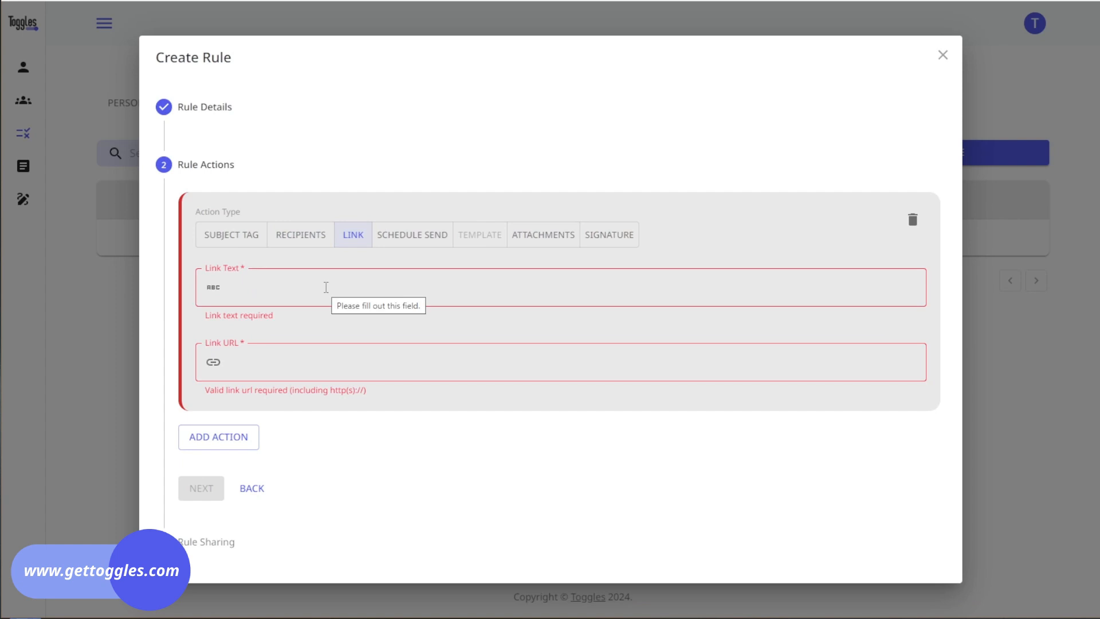
pyautogui.click(271, 297)
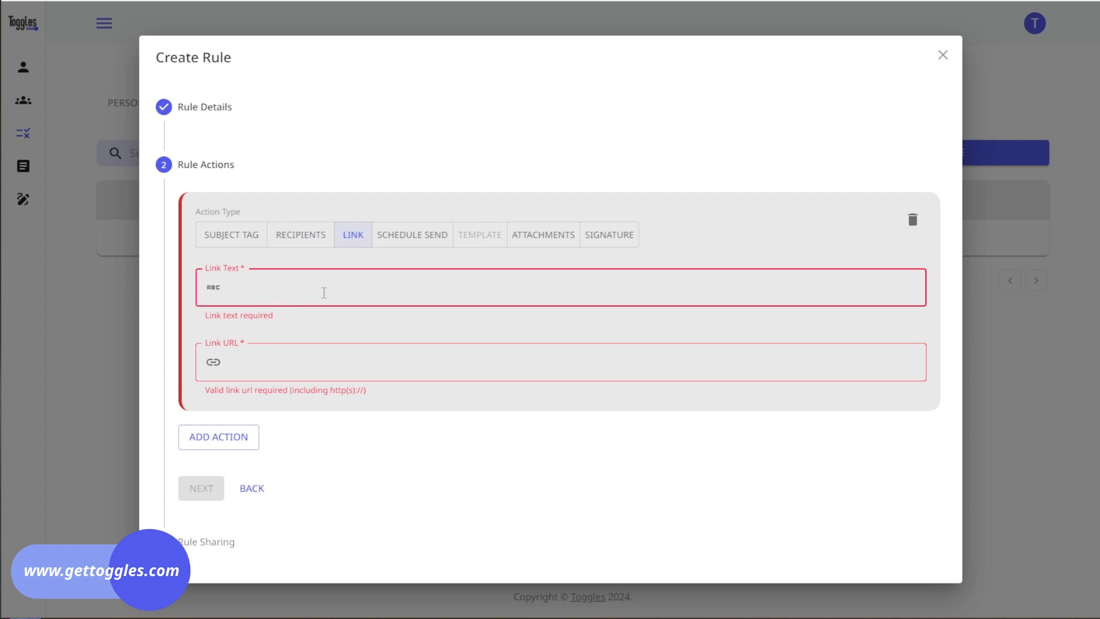
# - Examine the Schedule Send action's schedule and delay options, including the delay interval choices
pyautogui.click(410, 235)
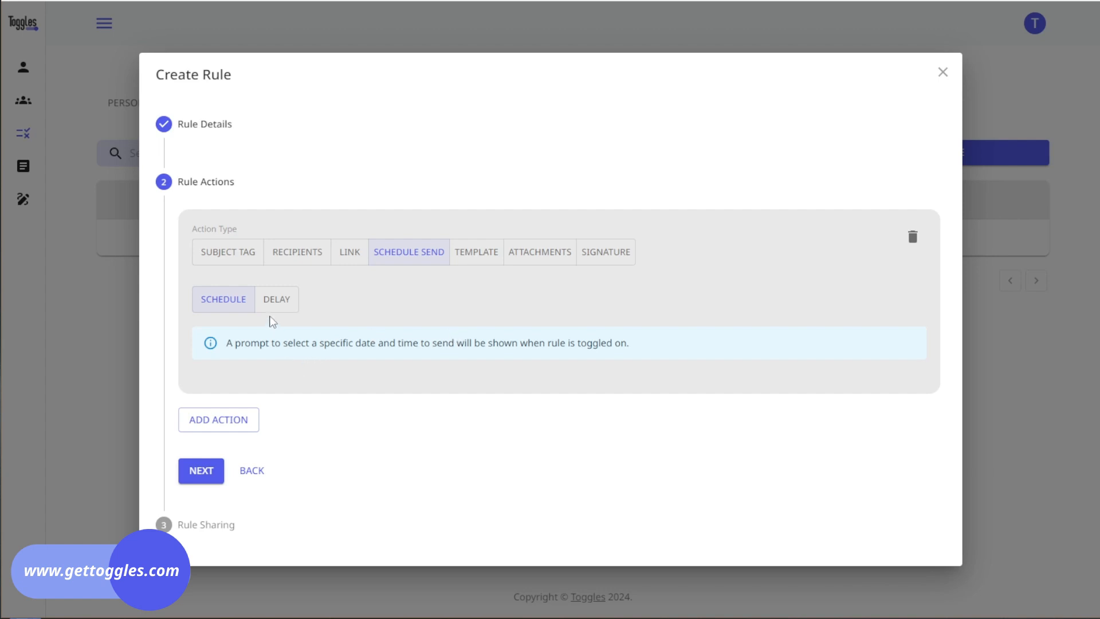
pyautogui.click(276, 300)
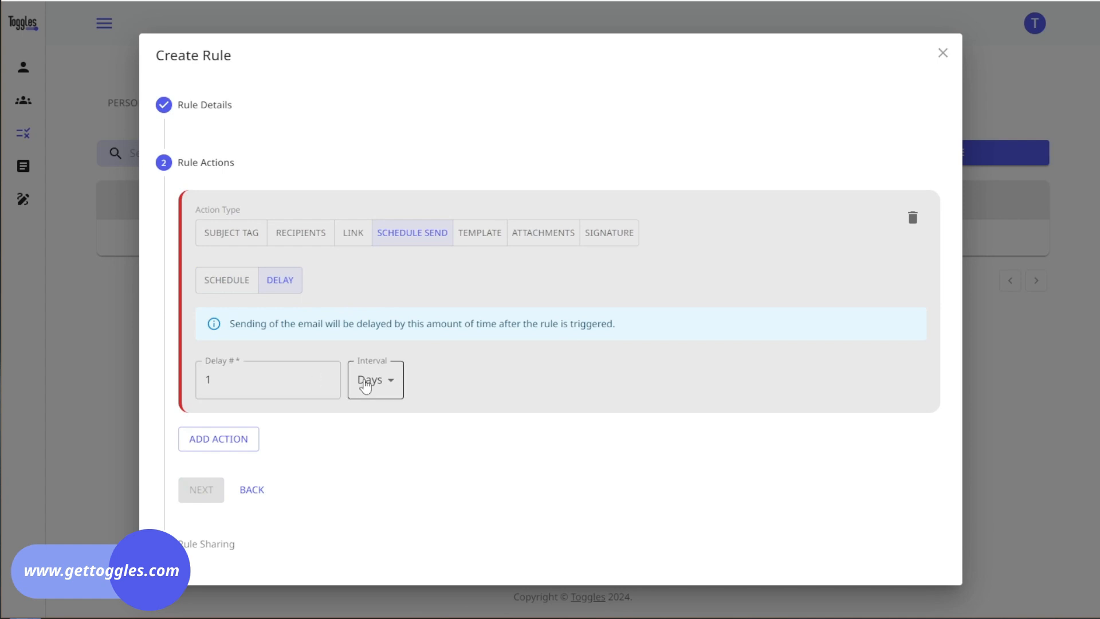
pyautogui.click(364, 380)
pyautogui.click(499, 384)
# - Examine the Template, Attachments and Signature action types and the templates and signatures they offer
pyautogui.click(479, 234)
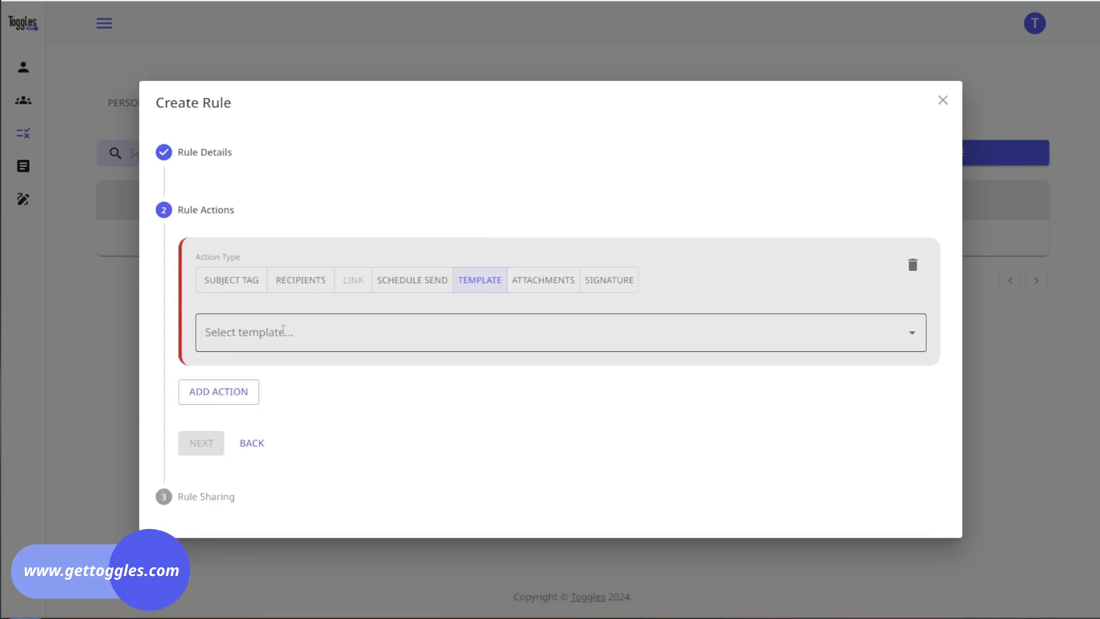
pyautogui.click(283, 330)
pyautogui.click(479, 256)
pyautogui.click(541, 280)
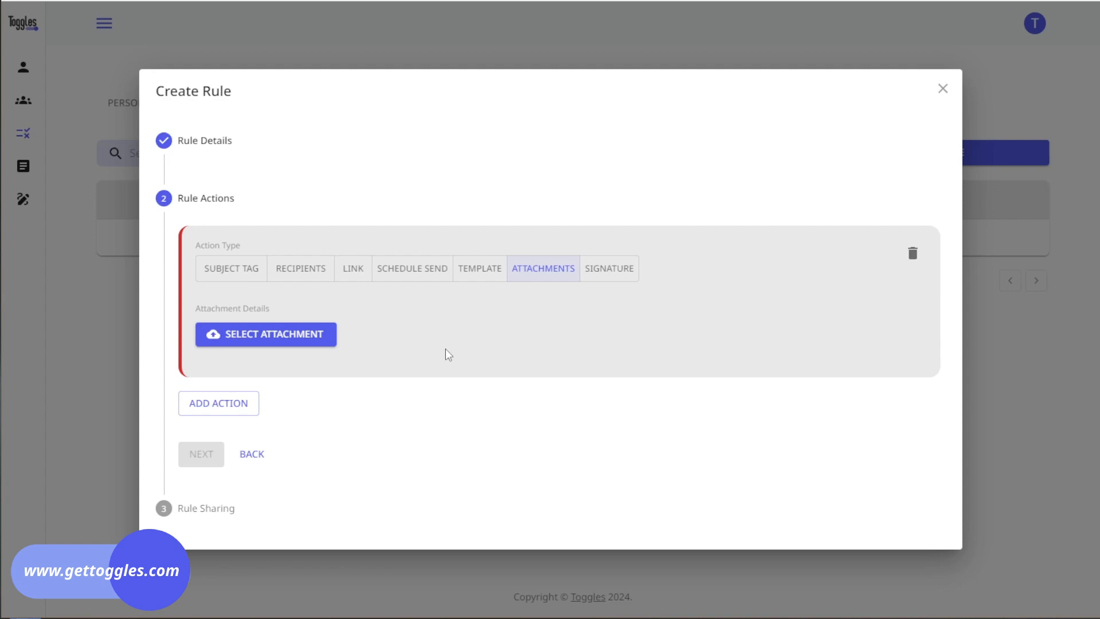
pyautogui.click(623, 278)
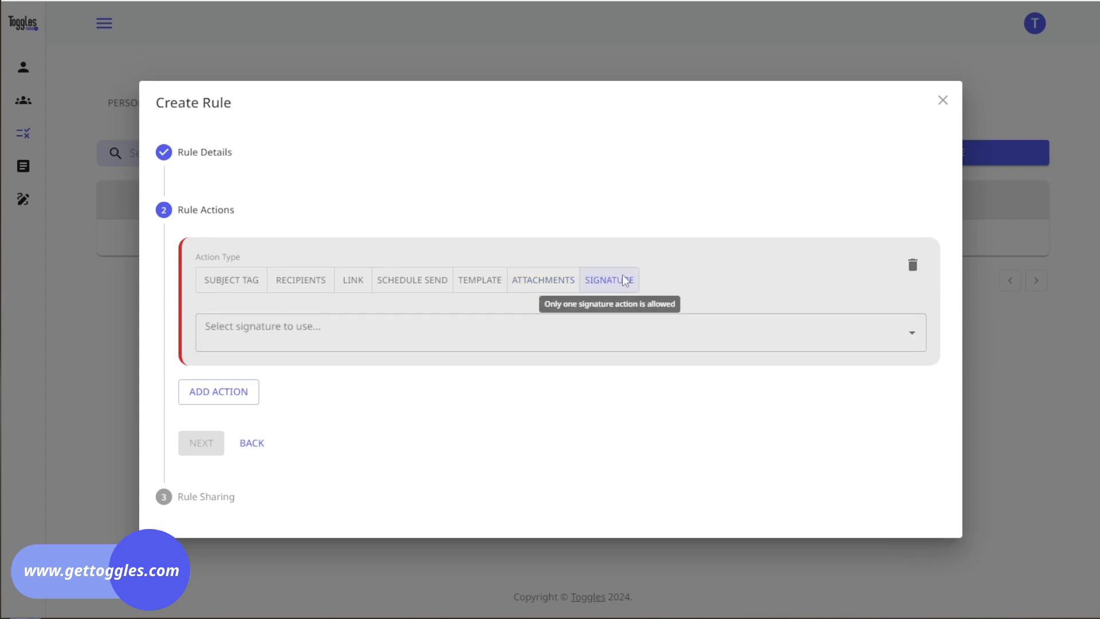
pyautogui.click(452, 334)
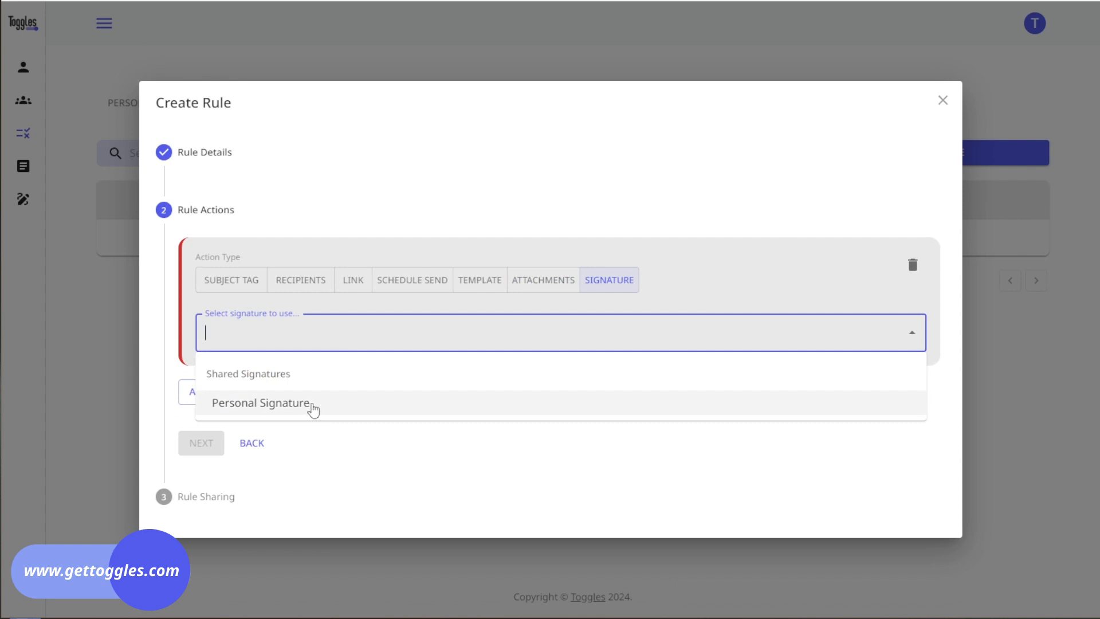
pyautogui.click(446, 250)
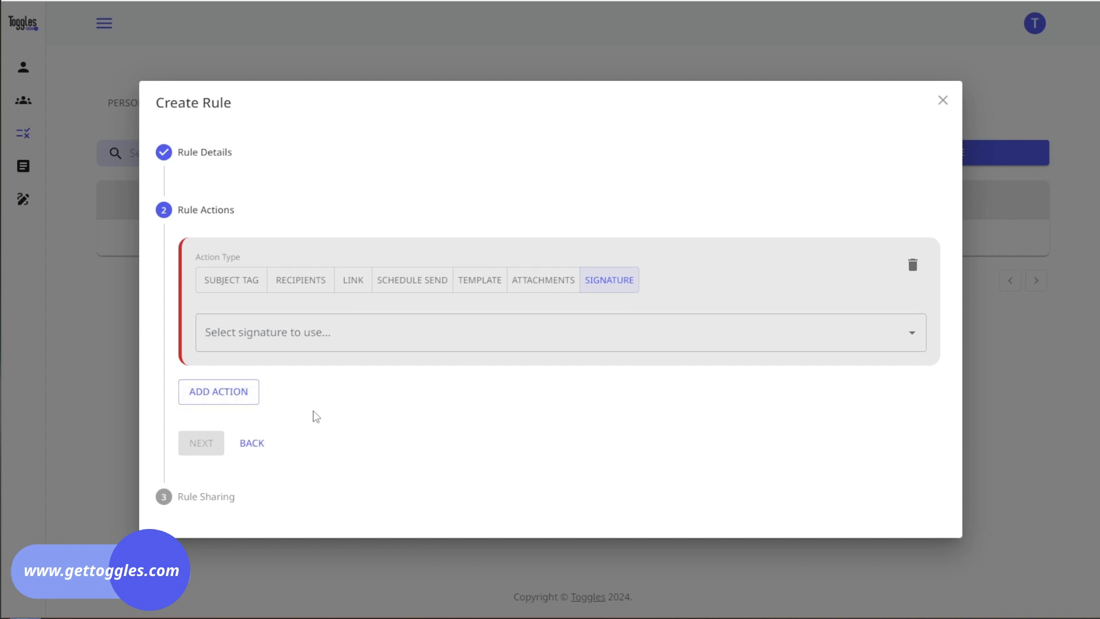
# - Set the first action to add the subject tag [EXTERNAL] at the beginning of the subject
pyautogui.click(241, 286)
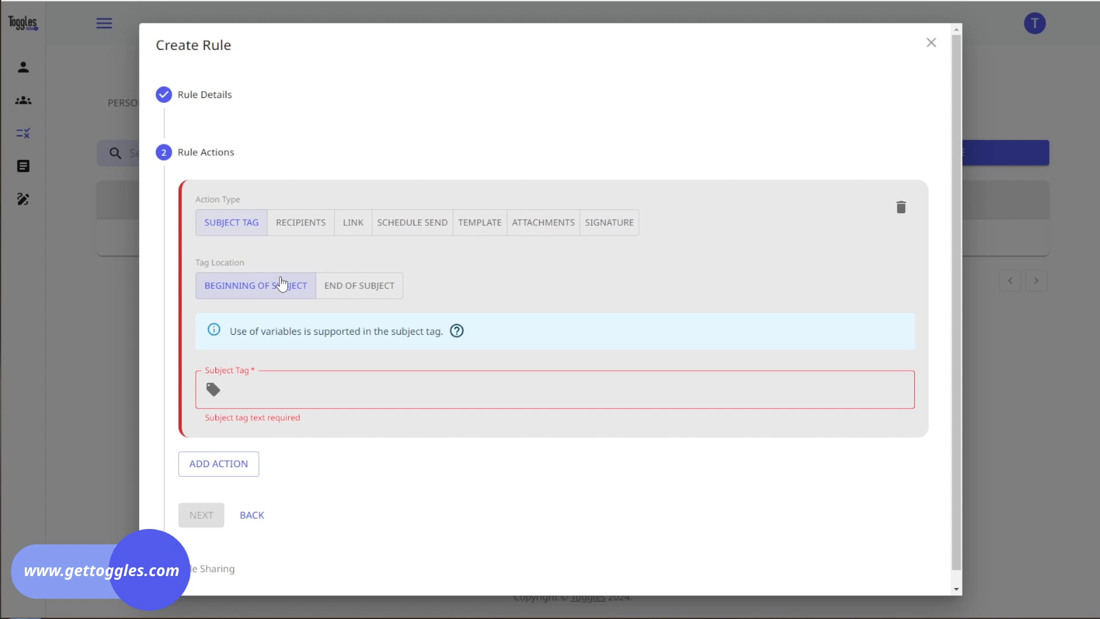
pyautogui.click(269, 389)
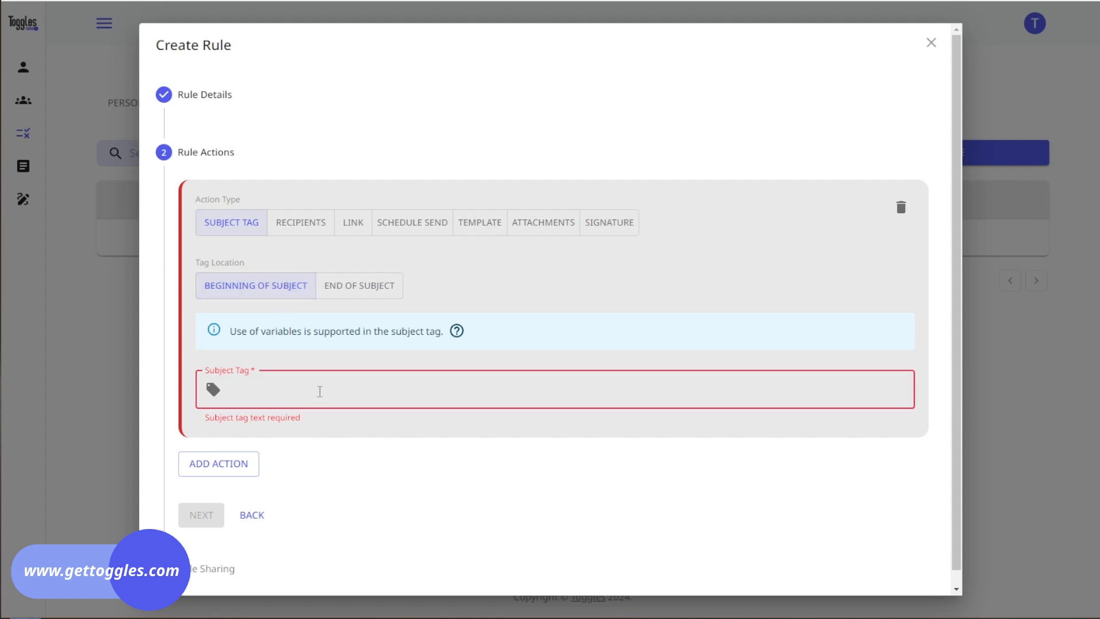
pyautogui.write('[EXZ')
pyautogui.write('ERNAL]')
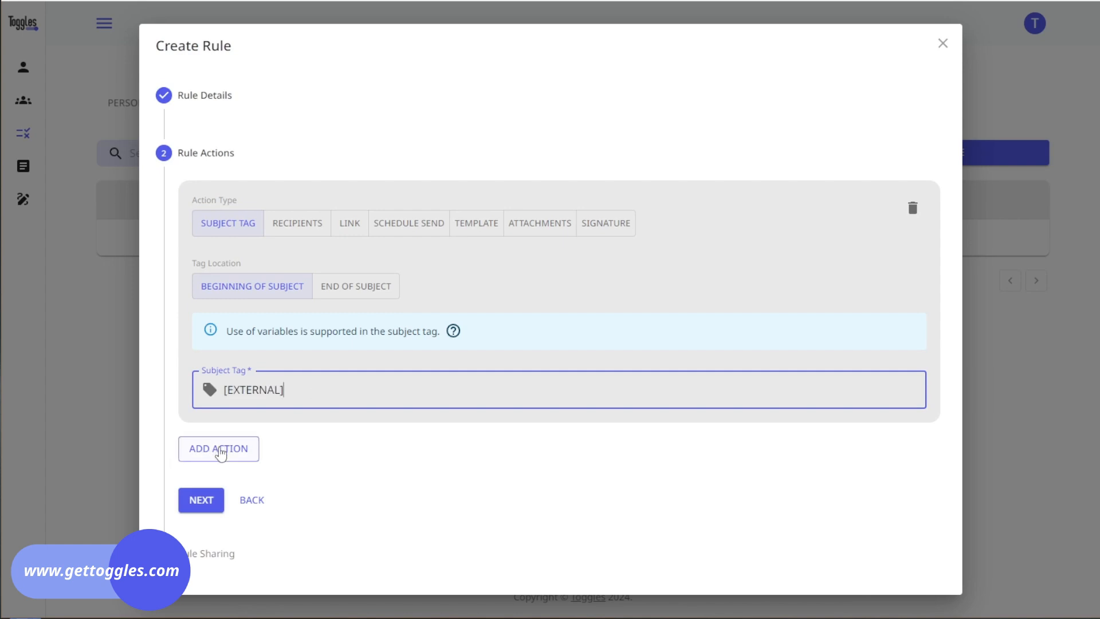
# - Add a second action that applies the "SUPPORT: Interrupted Service" template, and continue to the rule's sharing settings
pyautogui.click(217, 450)
pyautogui.scroll(-1, 349, 480)
pyautogui.scroll(-3, 349, 480)
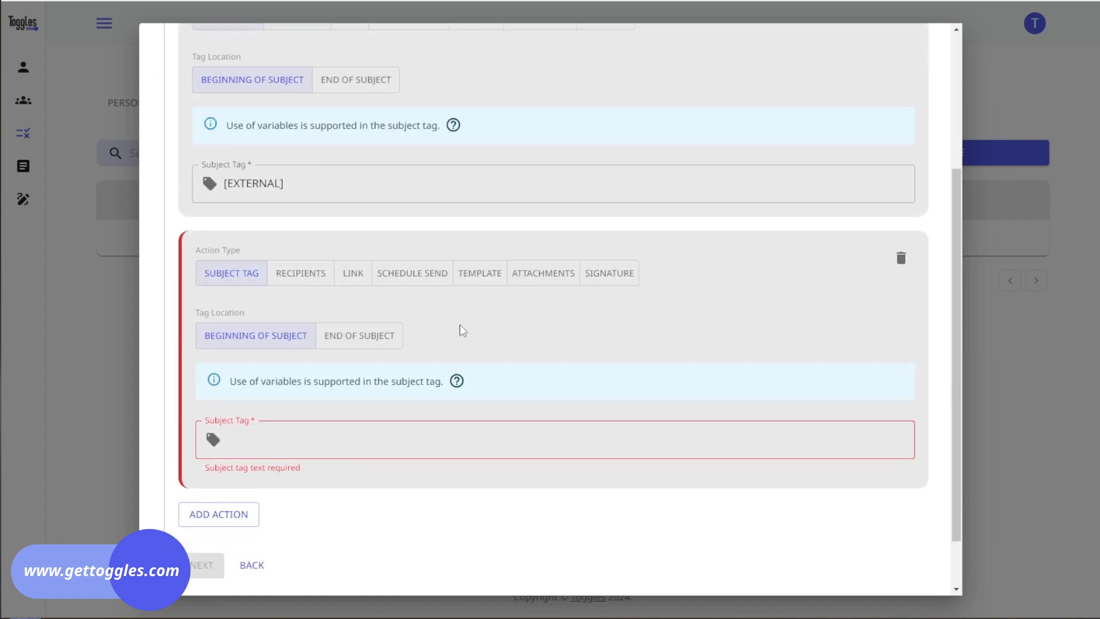
pyautogui.click(482, 280)
pyautogui.click(273, 403)
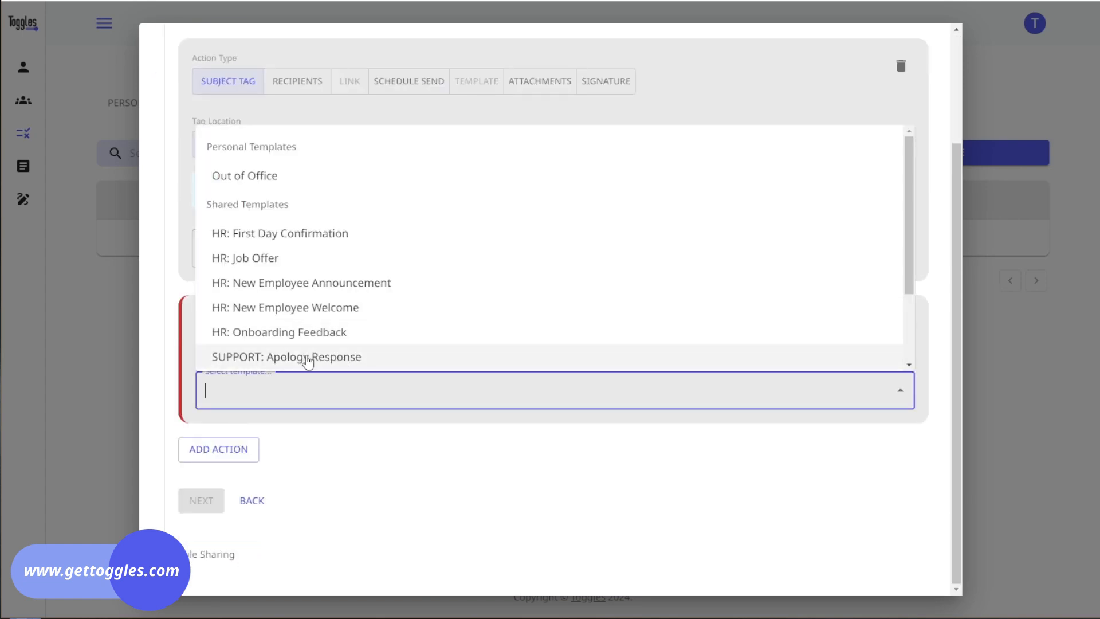
pyautogui.scroll(-3, 320, 343)
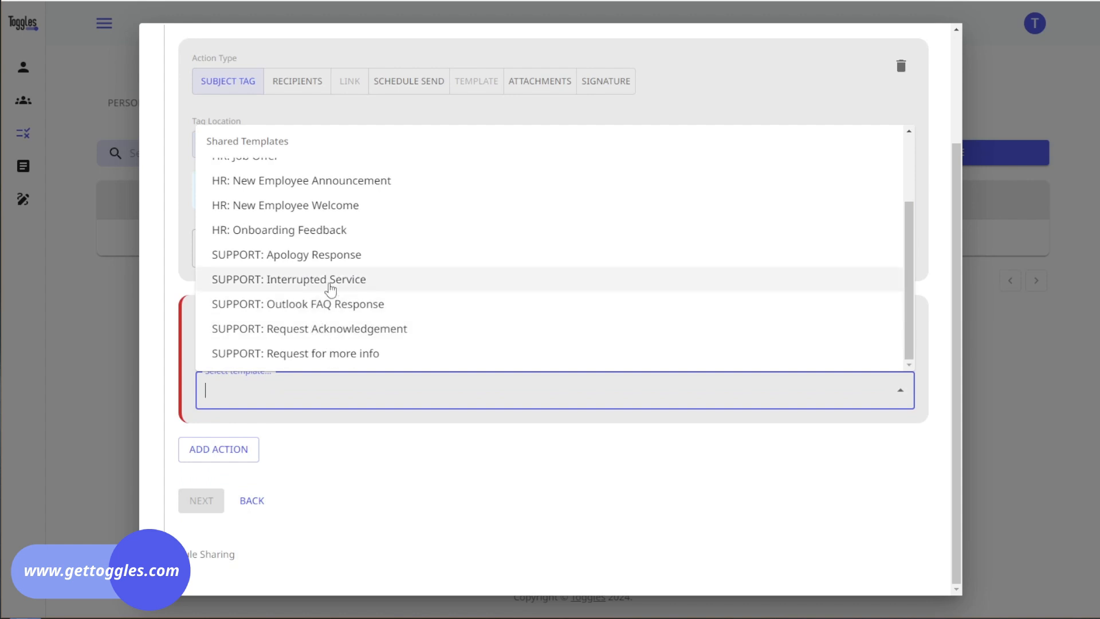
pyautogui.click(331, 281)
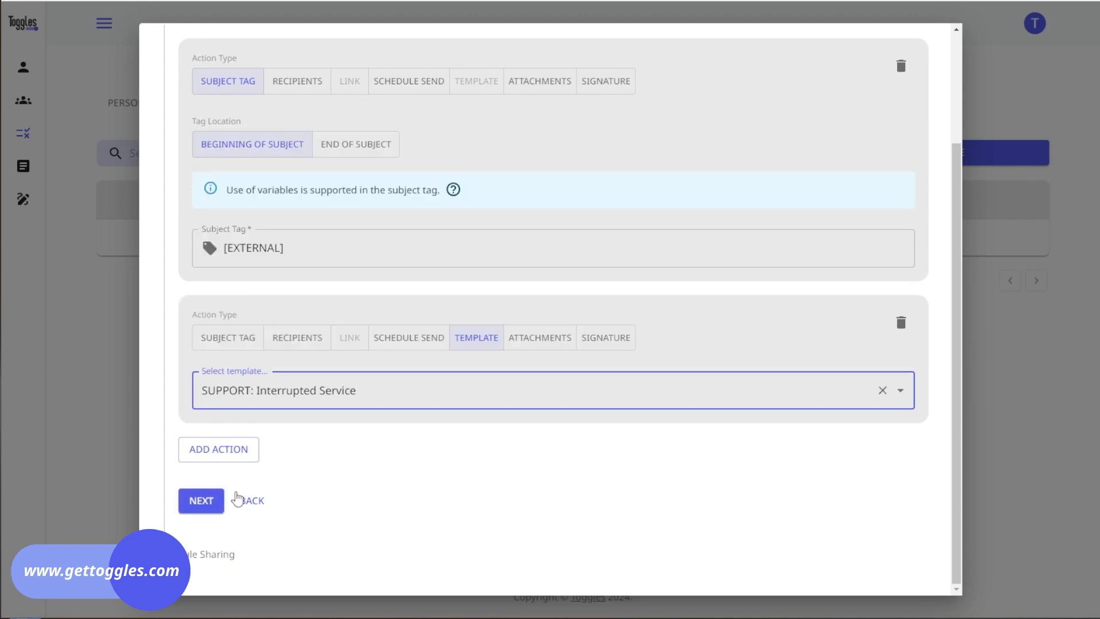
pyautogui.click(205, 501)
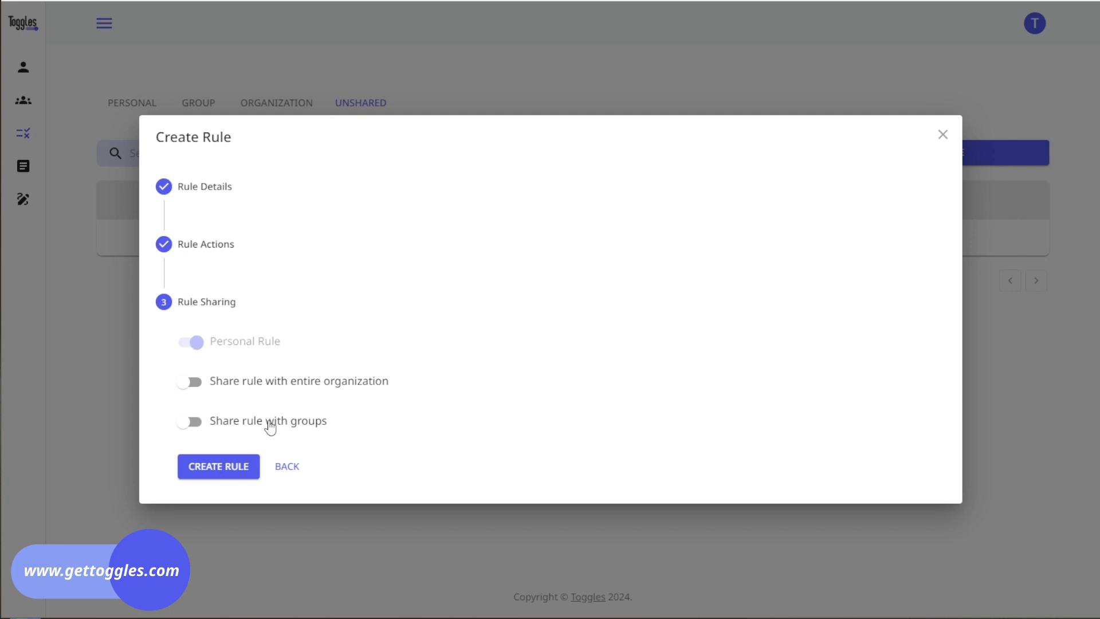
# - Try sharing the rule with groups and examine the groups offered
pyautogui.click(236, 432)
pyautogui.click(369, 442)
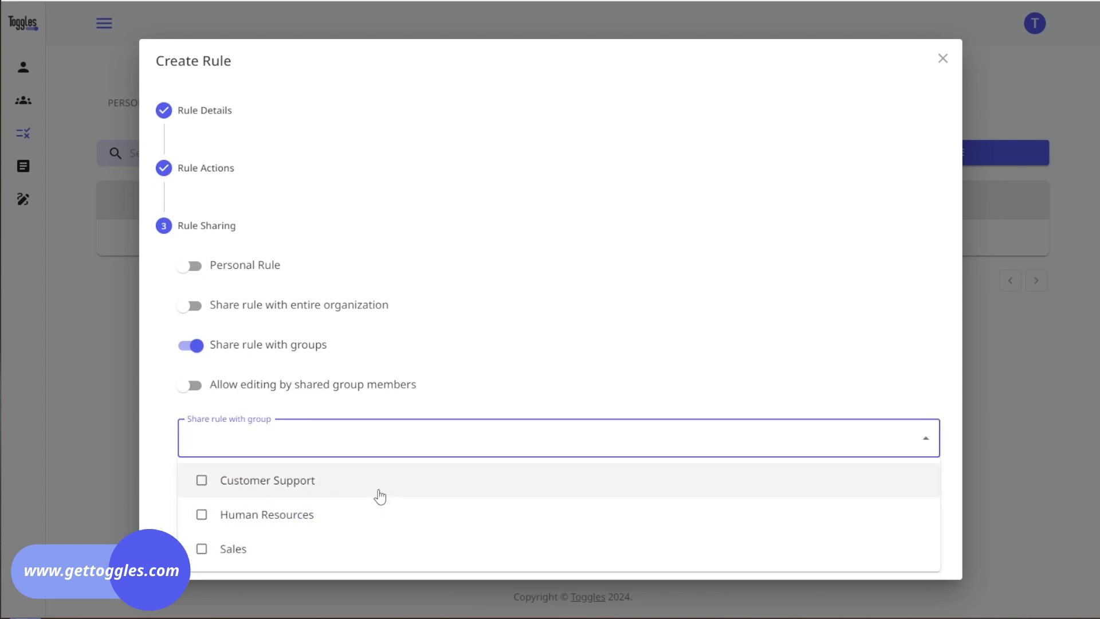
pyautogui.click(516, 391)
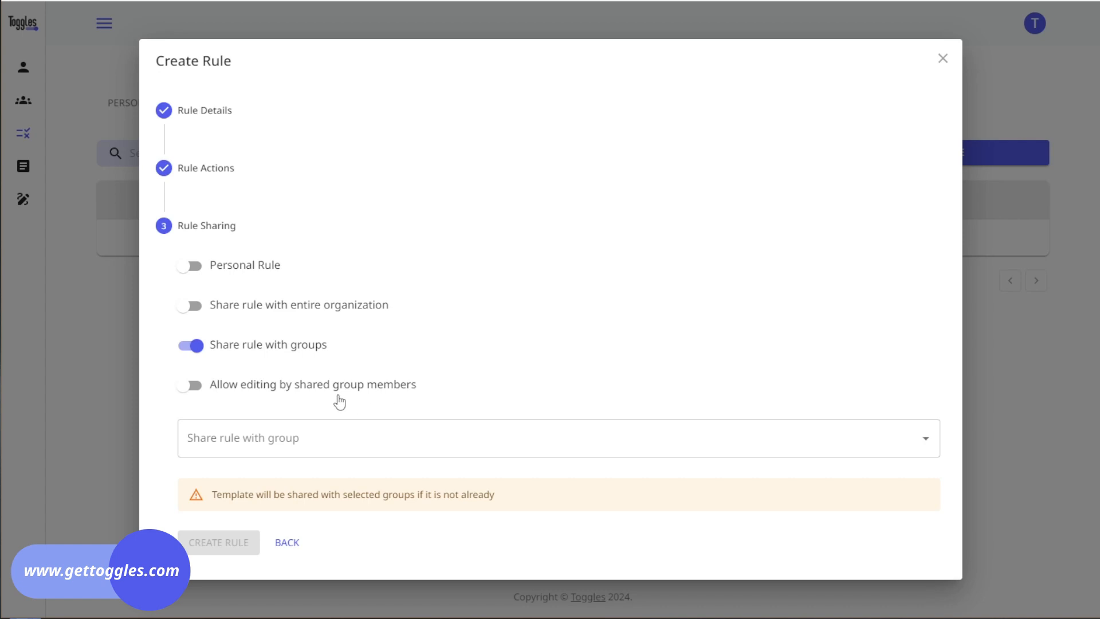
pyautogui.click(336, 431)
pyautogui.click(262, 482)
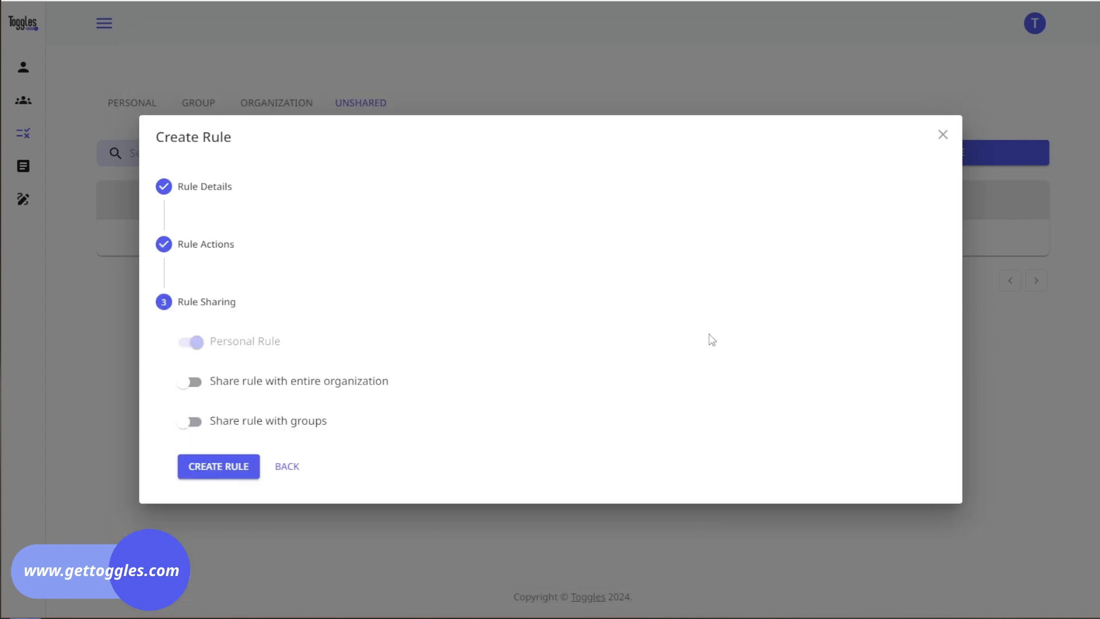
# - Share the rule with the entire organization
pyautogui.click(335, 383)
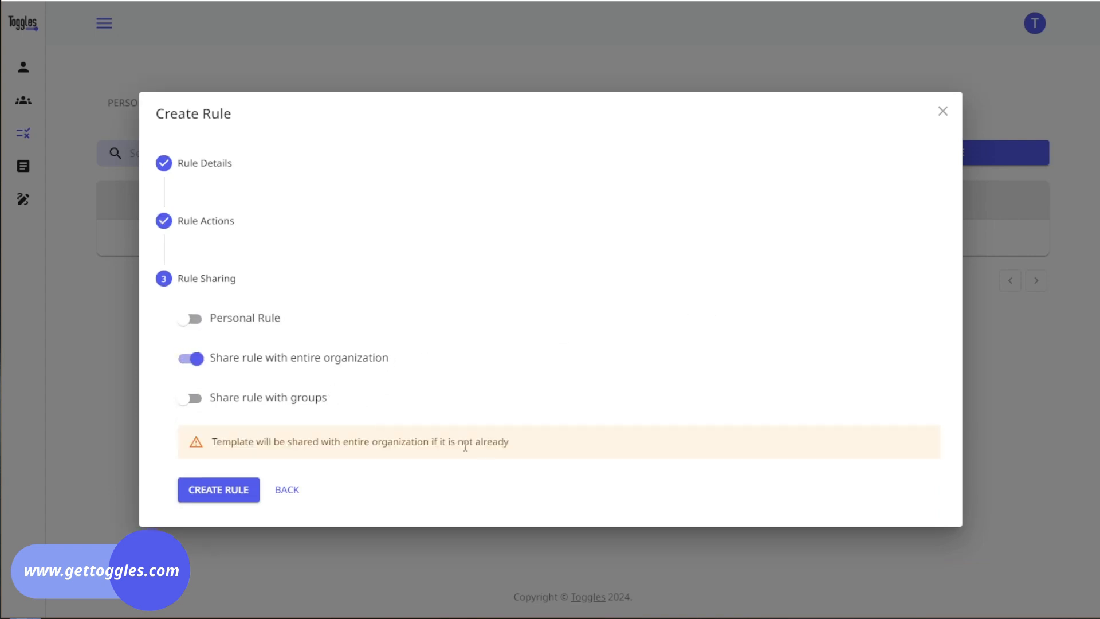
# - Share the rule with the Customer Support group instead of the entire organization, and create the rule
pyautogui.click(277, 400)
pyautogui.click(423, 431)
pyautogui.click(267, 483)
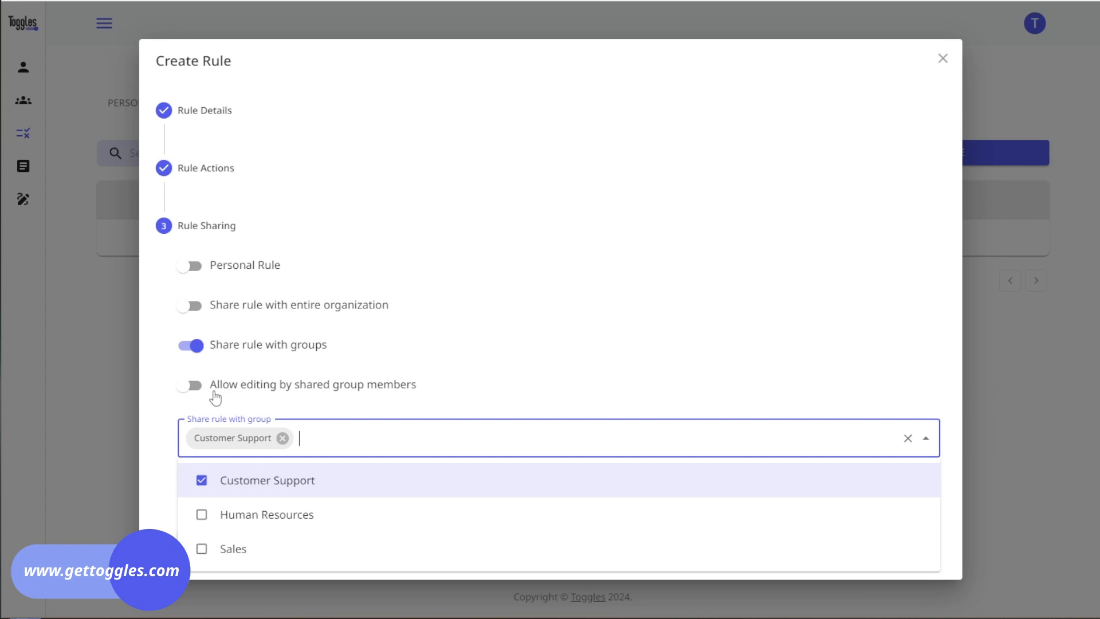
pyautogui.click(957, 496)
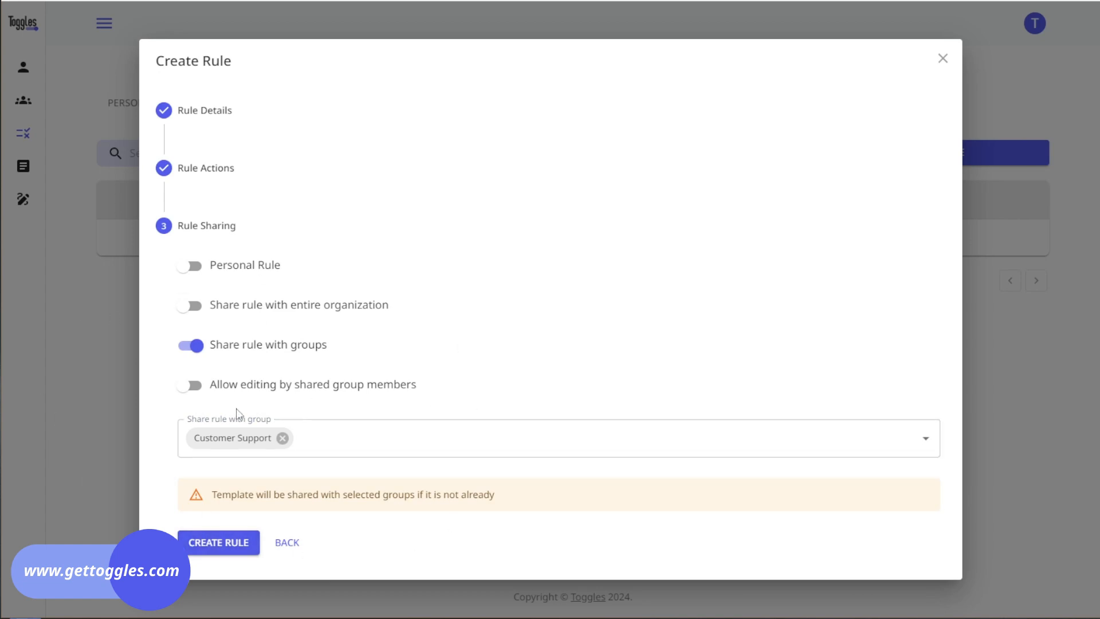
pyautogui.click(220, 545)
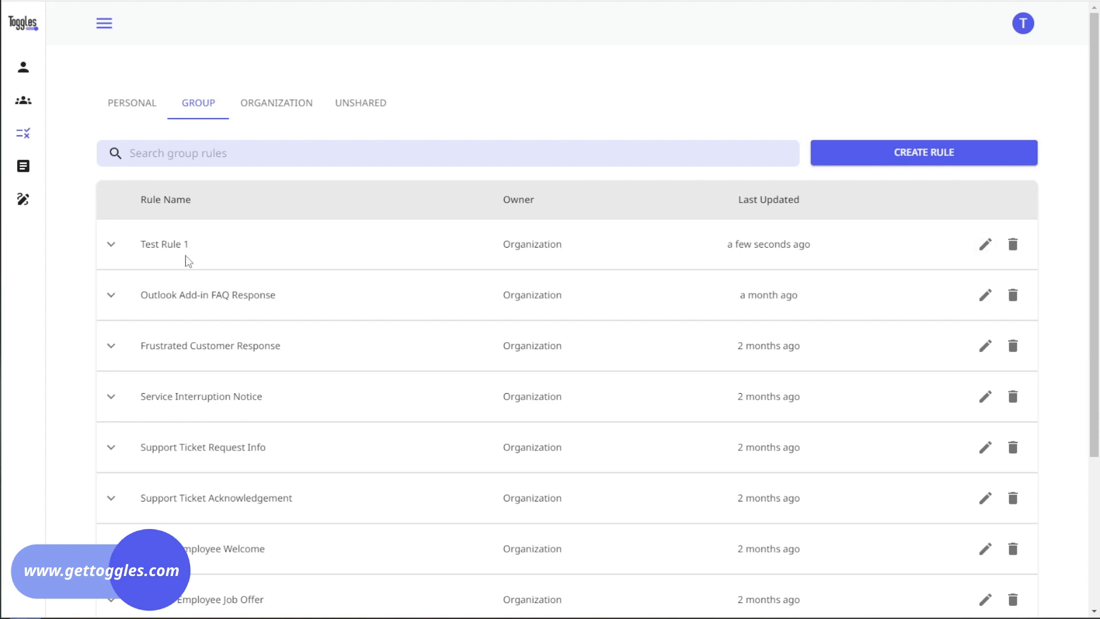
# - Examine the groups Test Rule 1 is shared with, and review its editable details, actions and sharing settings without saving
pyautogui.click(111, 245)
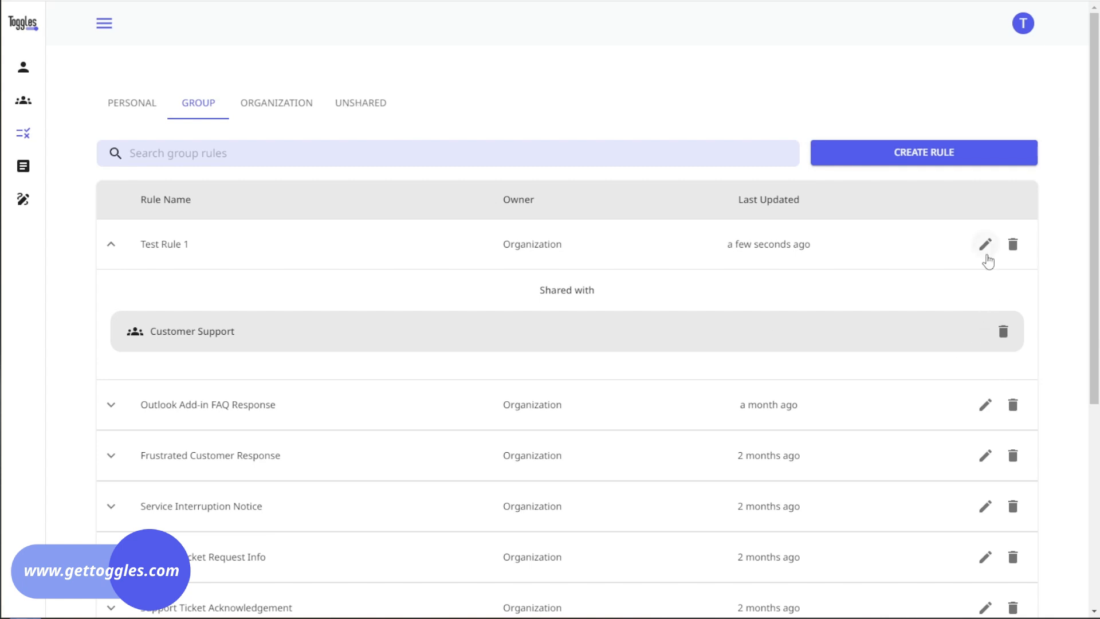
pyautogui.click(985, 246)
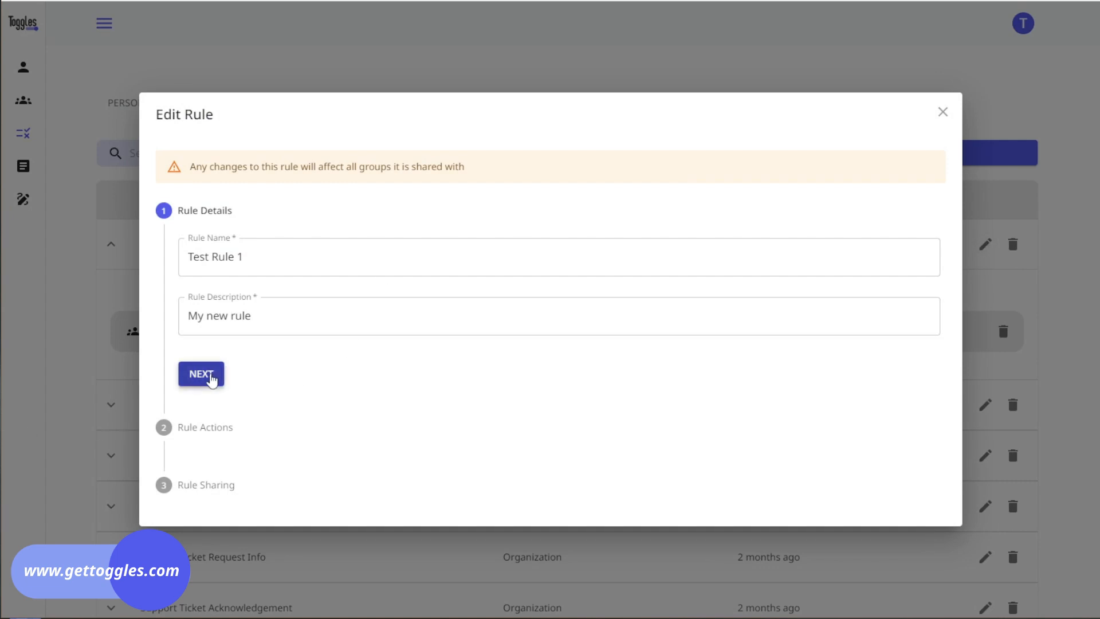
pyautogui.click(211, 378)
pyautogui.scroll(-5, 328, 397)
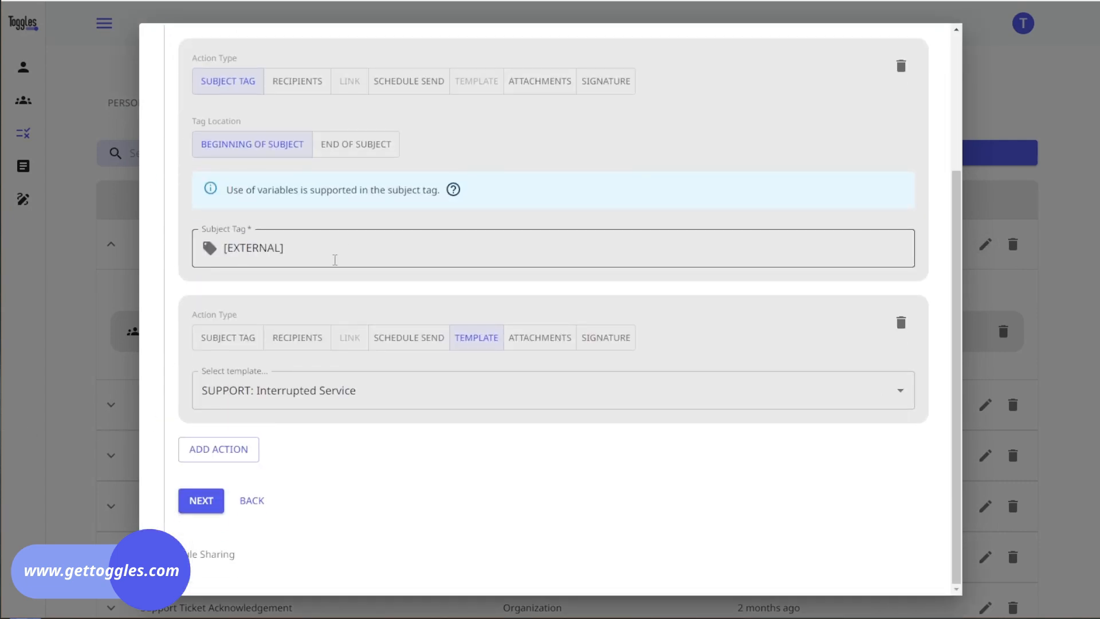
pyautogui.click(216, 501)
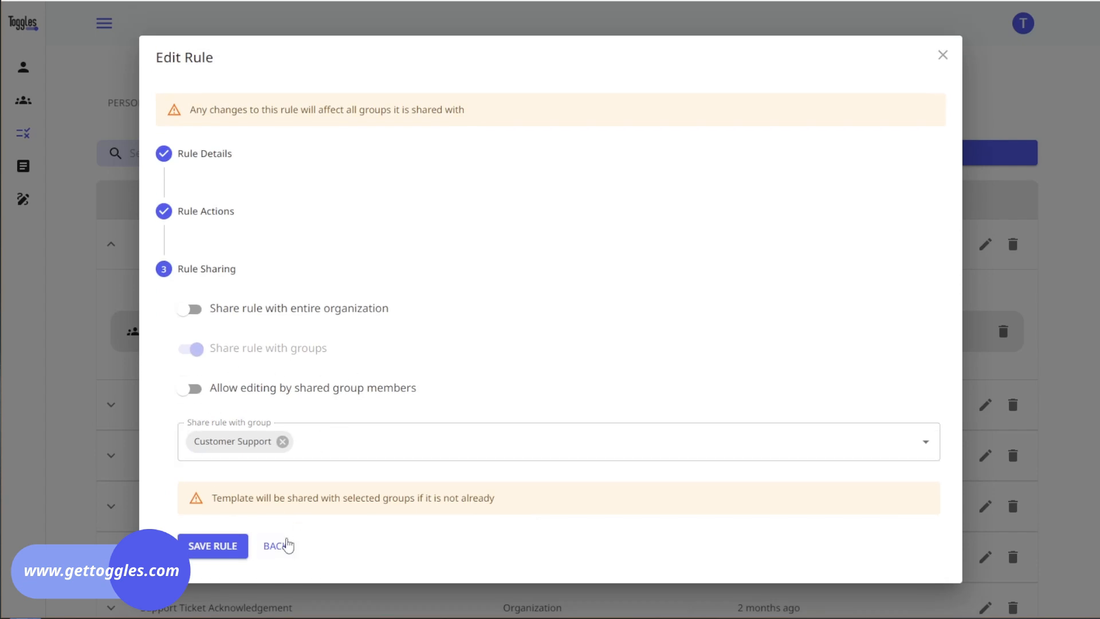
pyautogui.click(943, 57)
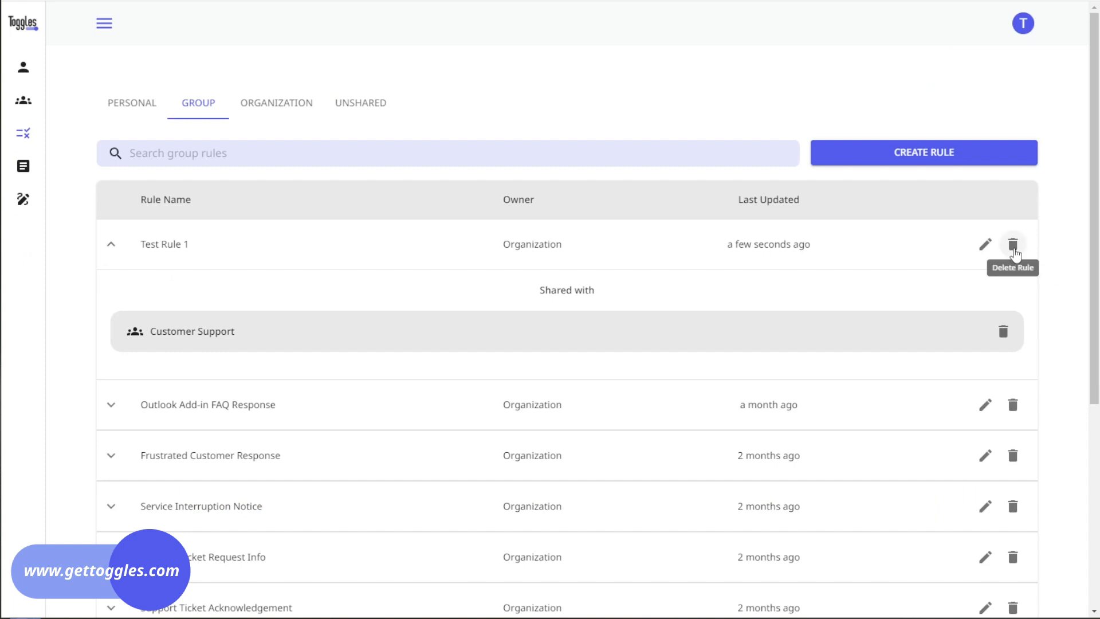
# - Delete Test Rule 1 from the group rules and confirm the deletion
pyautogui.click(1013, 245)
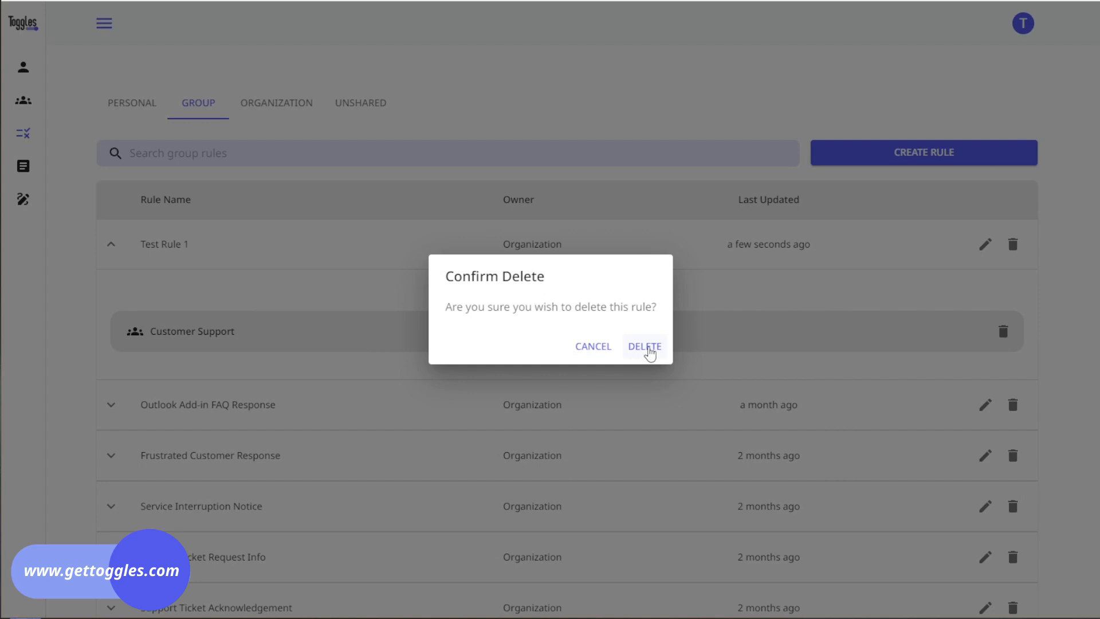
pyautogui.click(648, 350)
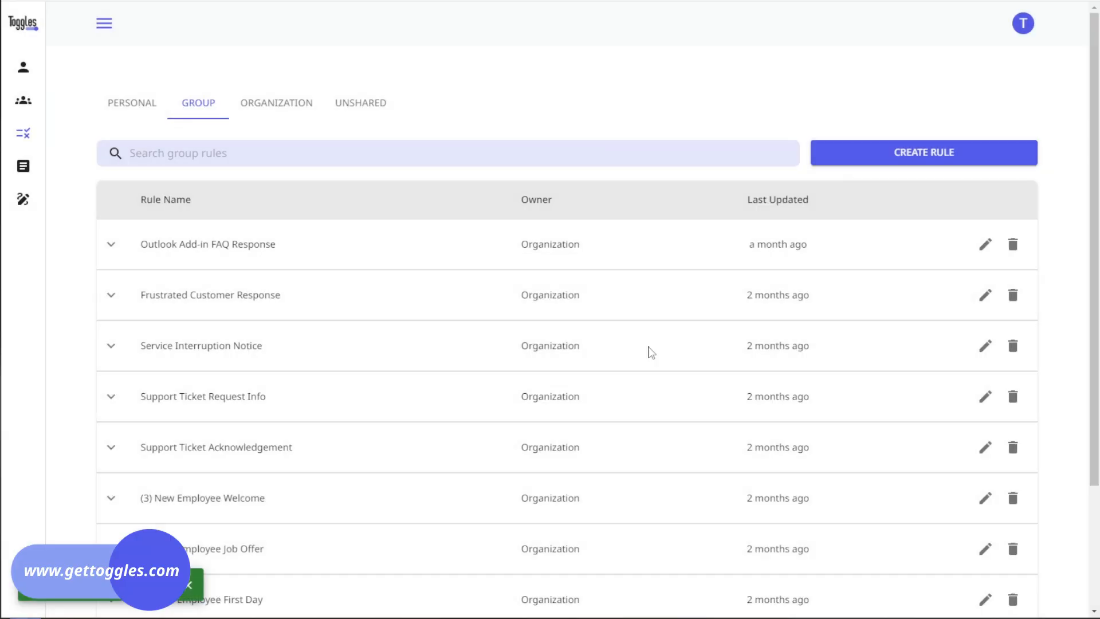